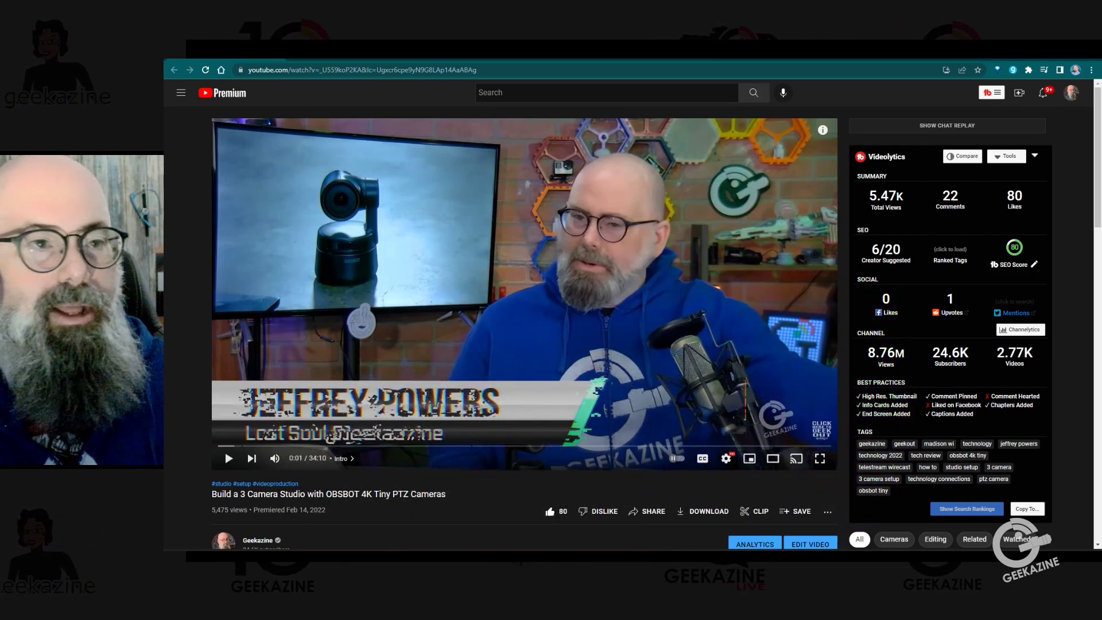
# Open the OBSBOT camera video's edit page and show the TubeBuddy Tools menu
pyautogui.click(810, 543)
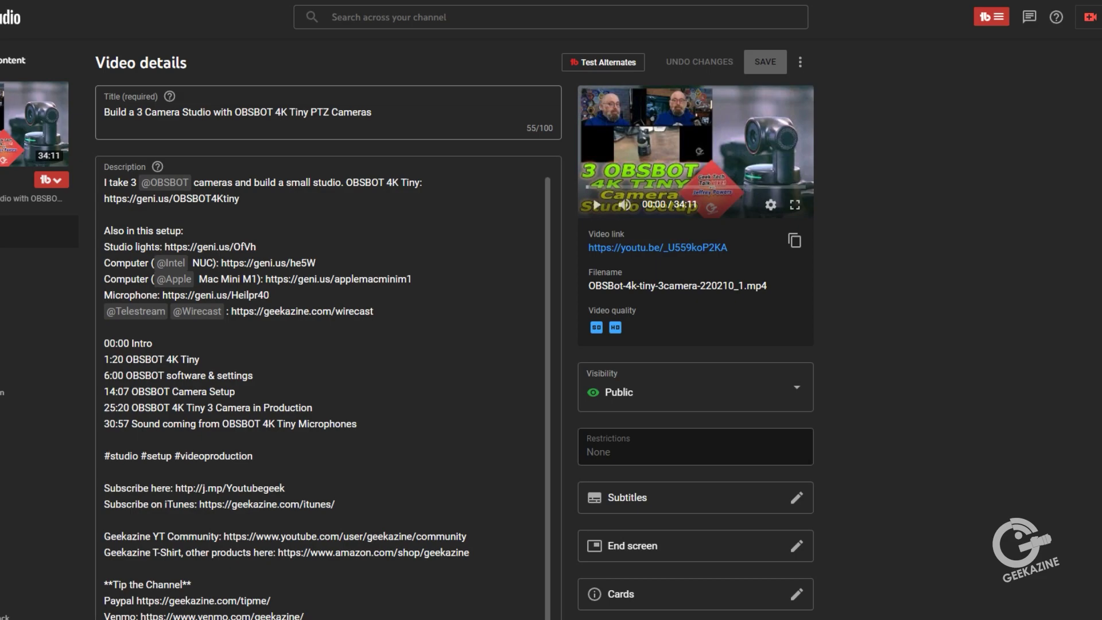
pyautogui.click(51, 180)
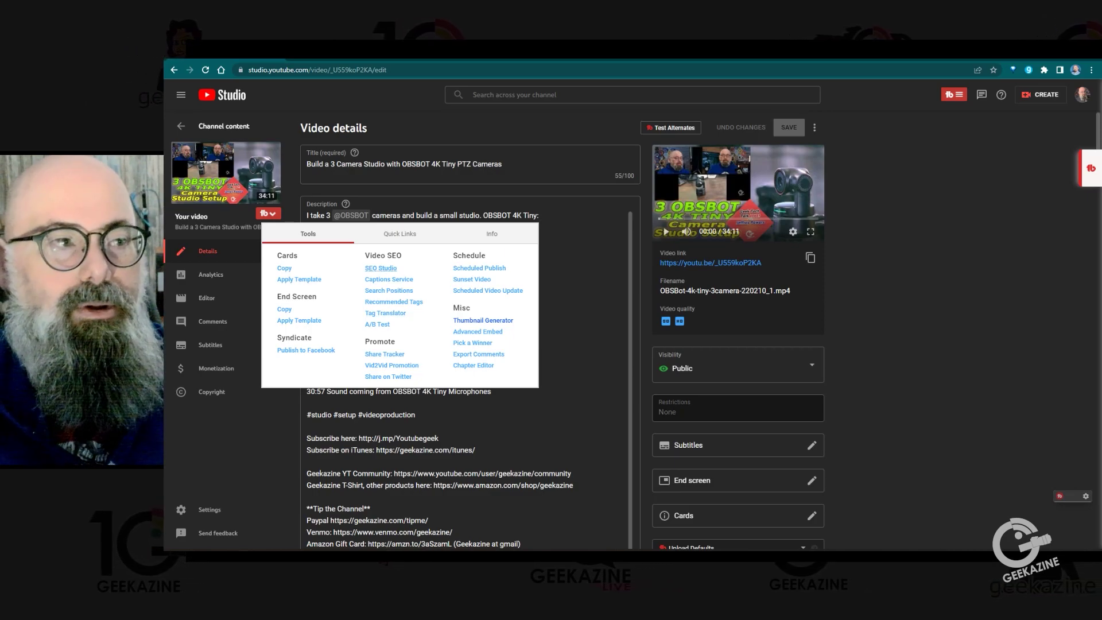
# Launch TubeBuddy's SEO Studio from the Video SEO tools for the OBSBOT video
pyautogui.click(380, 268)
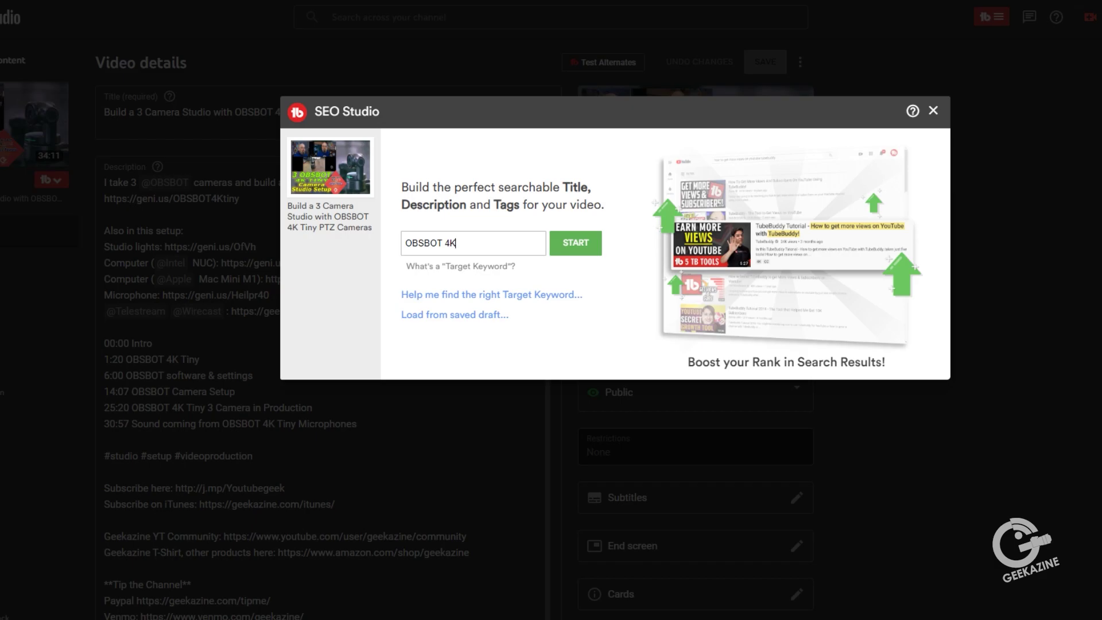
# Run the OBSBOT 4K analysis, review the title and description, and place the cursor after #obsbot4k
pyautogui.press('Return')
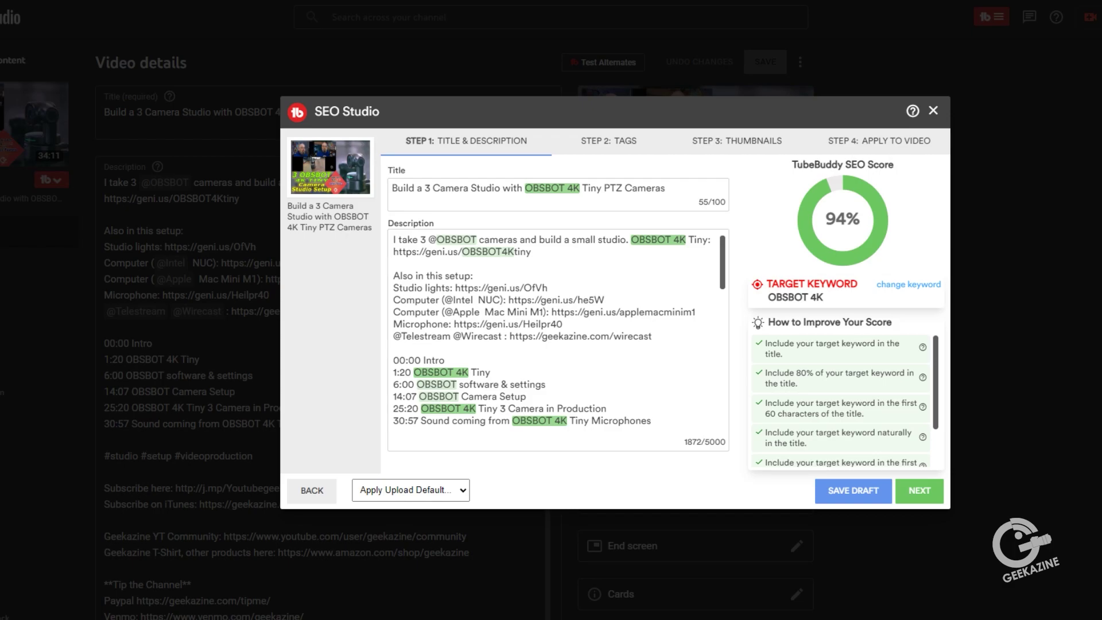
pyautogui.scroll(-3, 556, 339)
pyautogui.scroll(3, 557, 339)
pyautogui.scroll(-2, 557, 339)
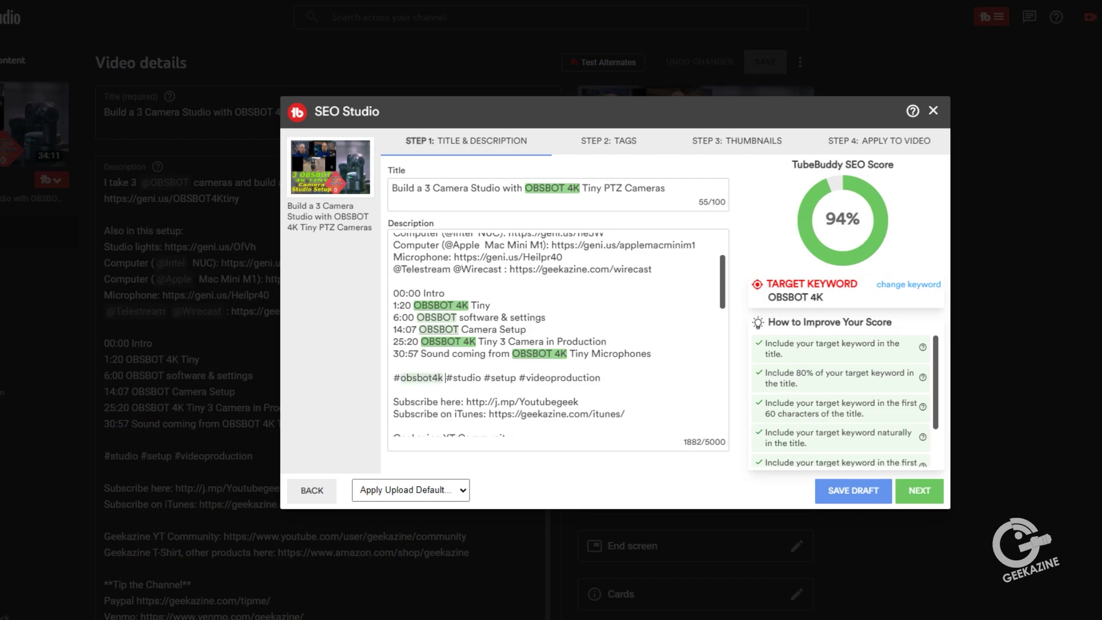
pyautogui.scroll(-3, 841, 402)
pyautogui.scroll(3, 841, 401)
pyautogui.scroll(-2, 840, 402)
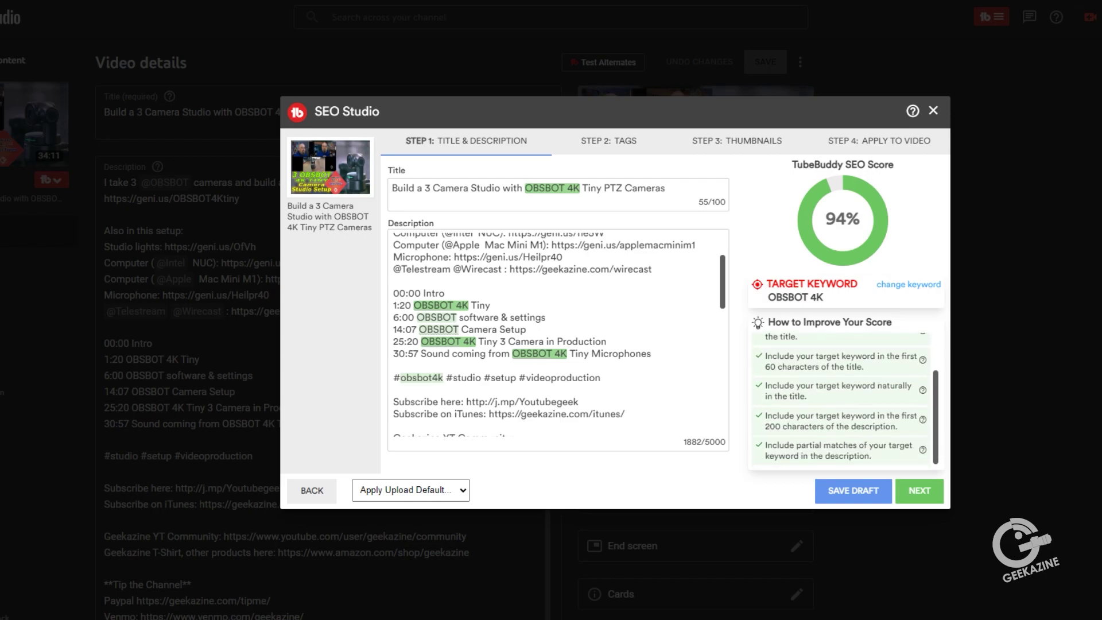
pyautogui.click(444, 377)
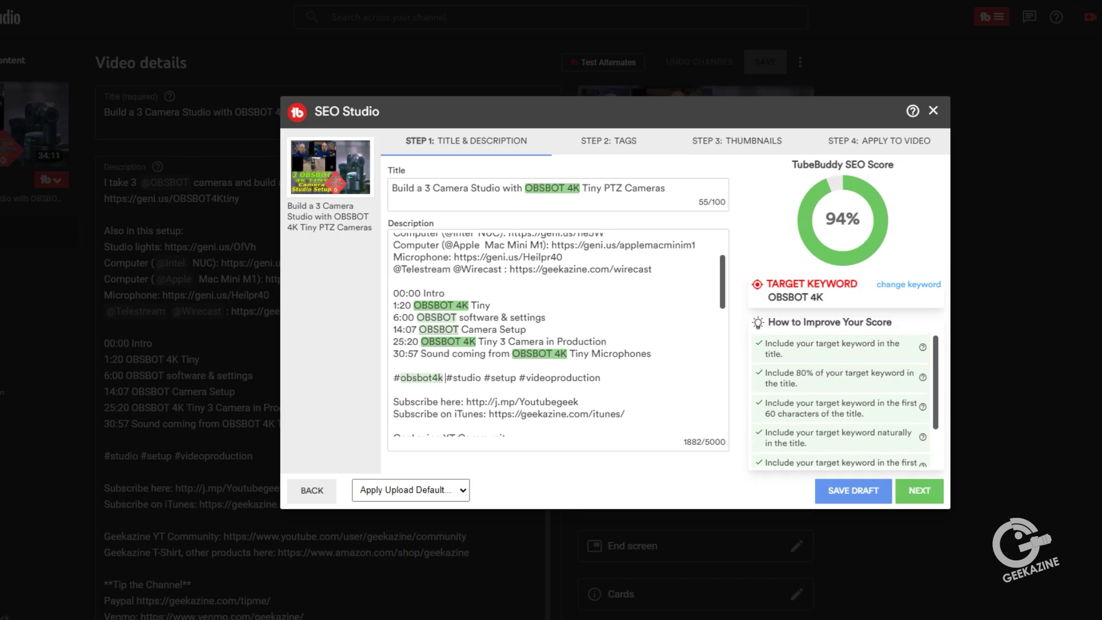
pyautogui.scroll(2, 445, 377)
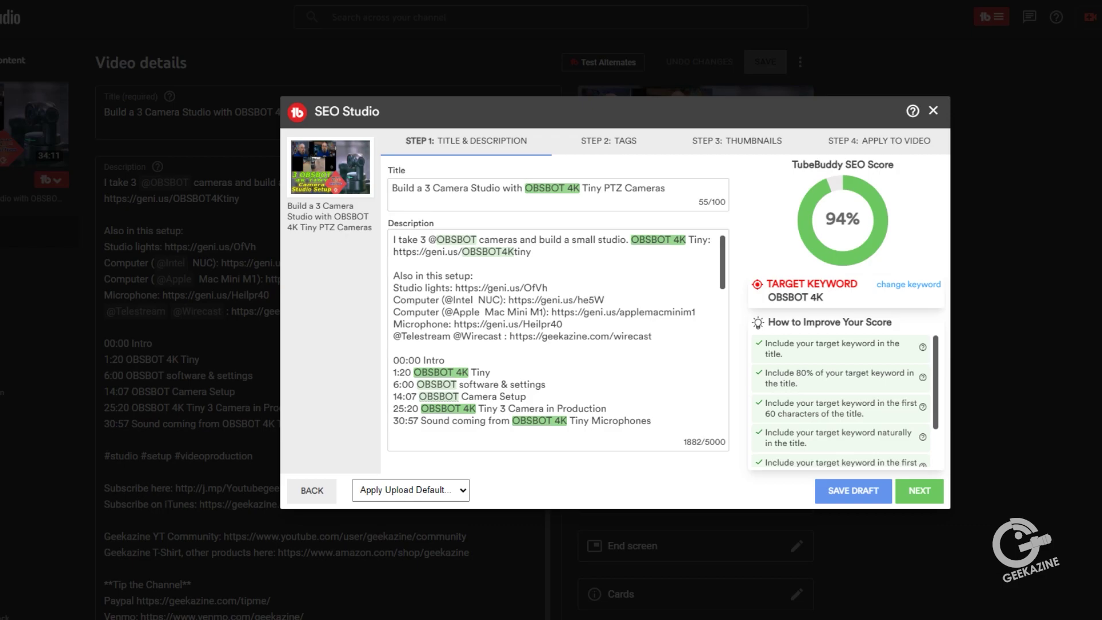
# Go to the Tags step and drag 'obsbot 4k tiny' to the front of the tag list
pyautogui.click(919, 490)
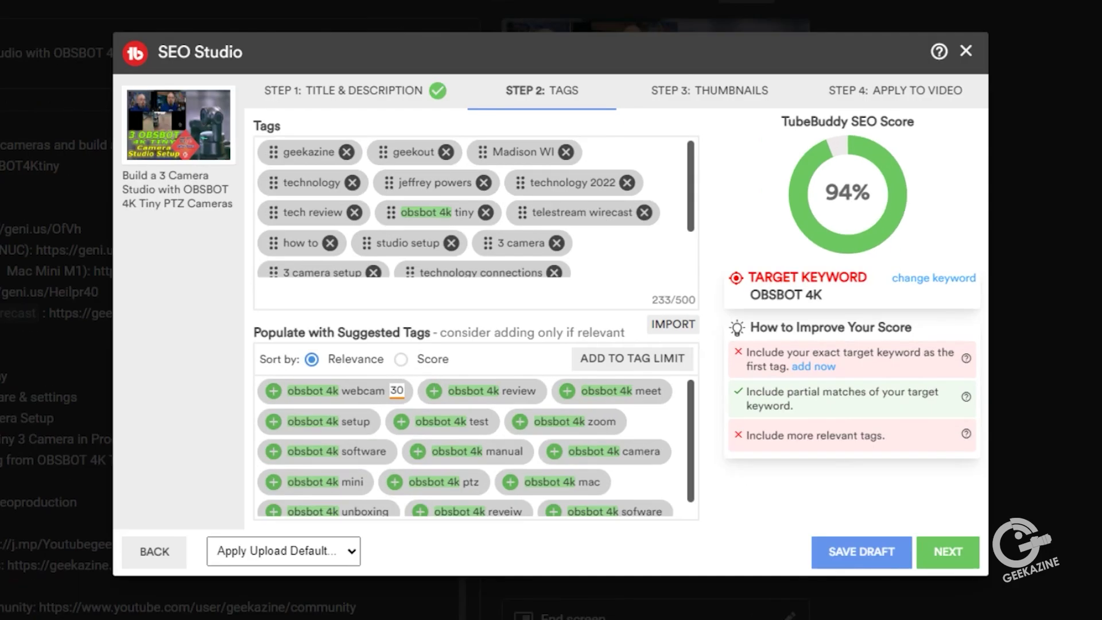
pyautogui.scroll(-2, 407, 243)
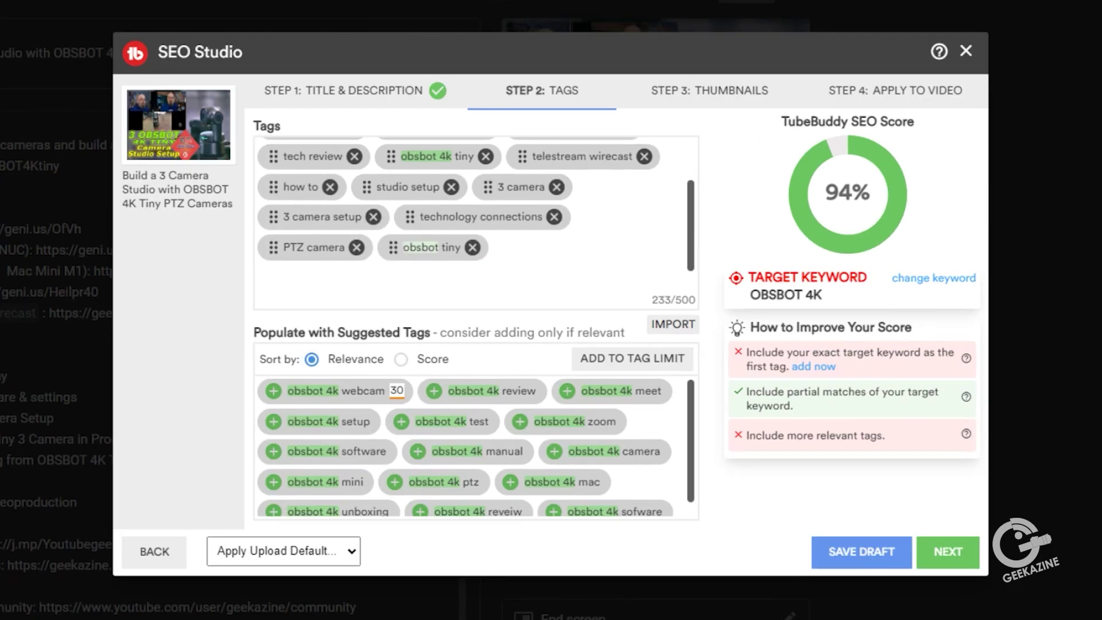
pyautogui.scroll(2, 408, 243)
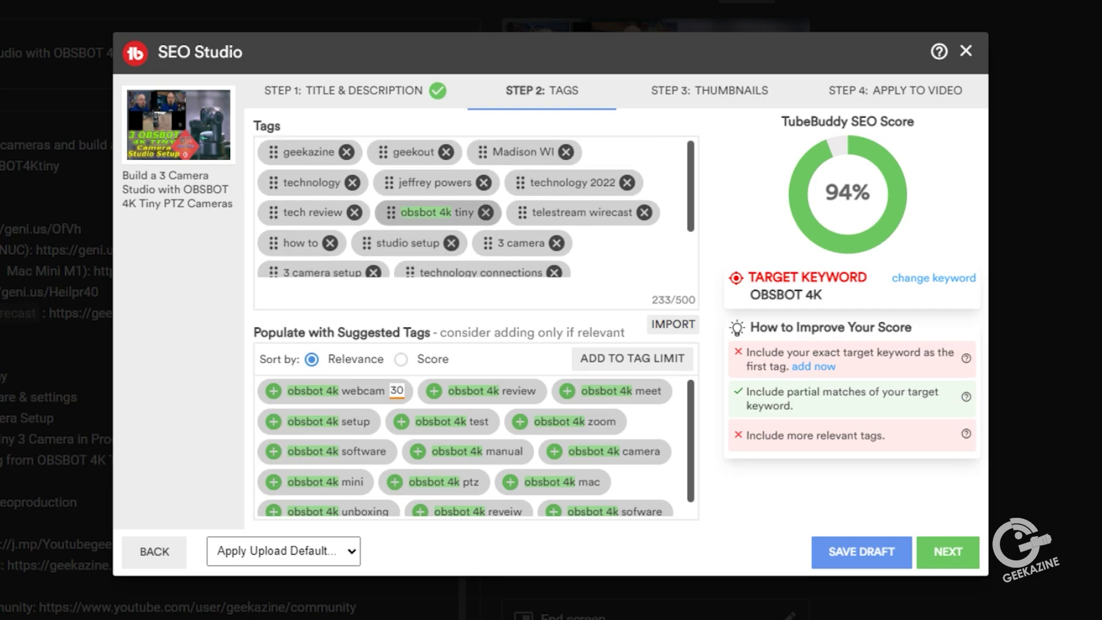
pyautogui.moveTo(390, 212); pyautogui.dragTo(273, 152)
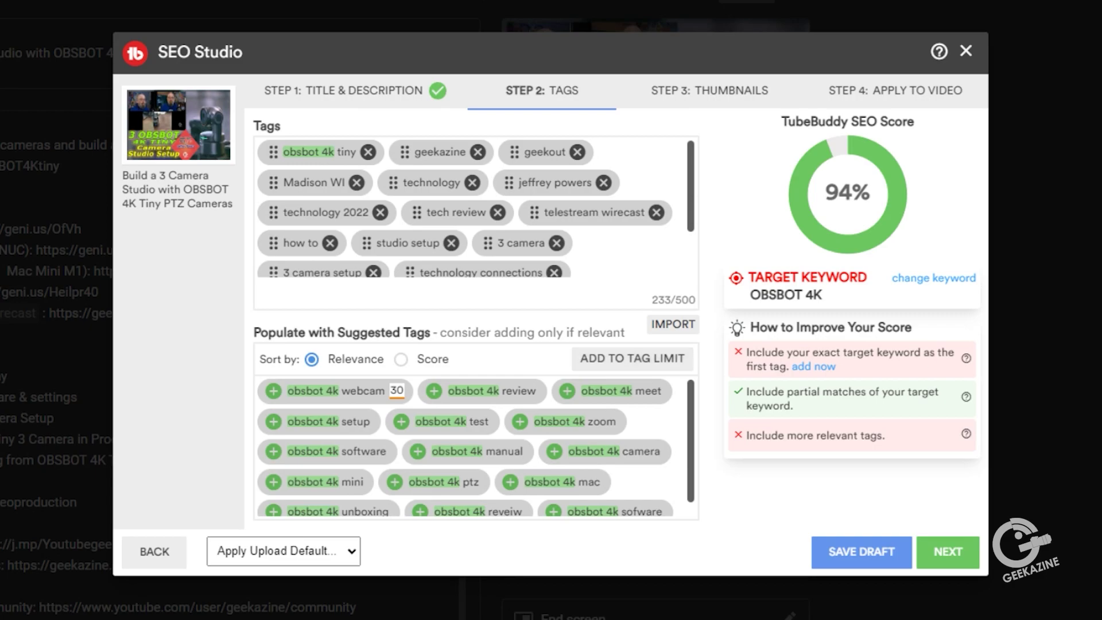
pyautogui.scroll(-2, 476, 206)
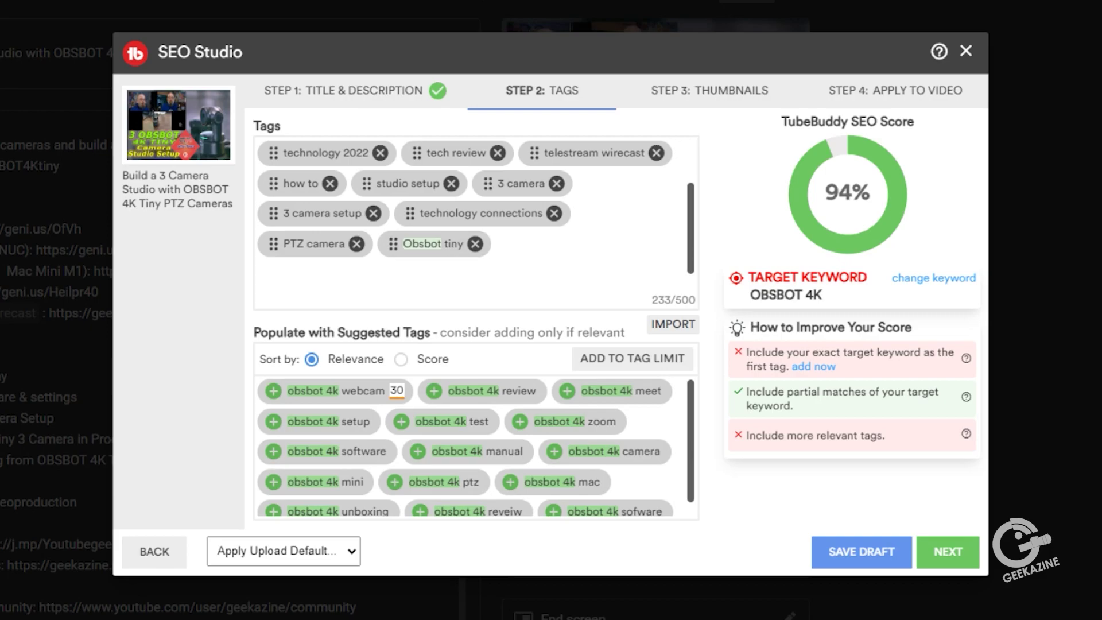
# Add an 'OBSBOT 4K' tag and move it to the first position
pyautogui.click(261, 267)
pyautogui.write('OBSBOT 4K')
pyautogui.press('Return')
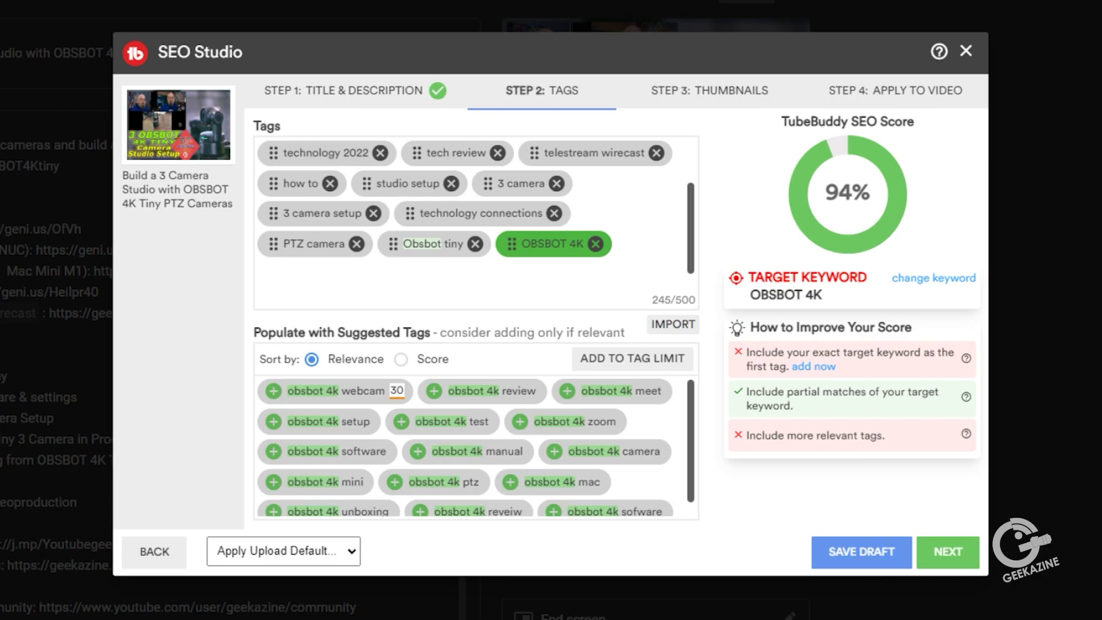
pyautogui.scroll(2, 477, 208)
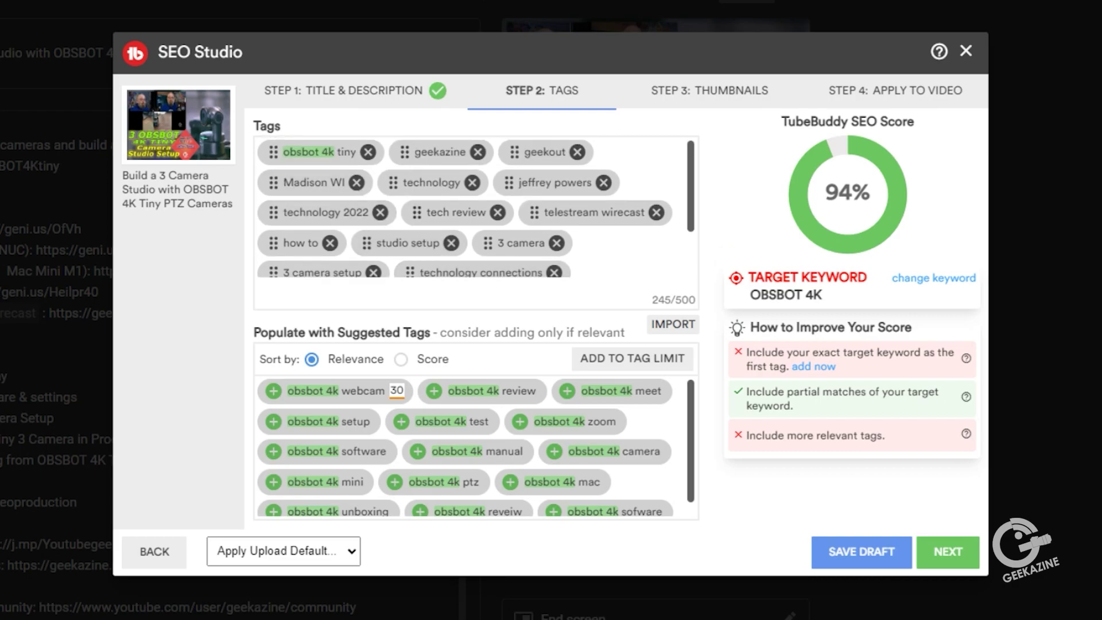
pyautogui.scroll(-2, 476, 208)
pyautogui.moveTo(555, 243); pyautogui.dragTo(310, 152)
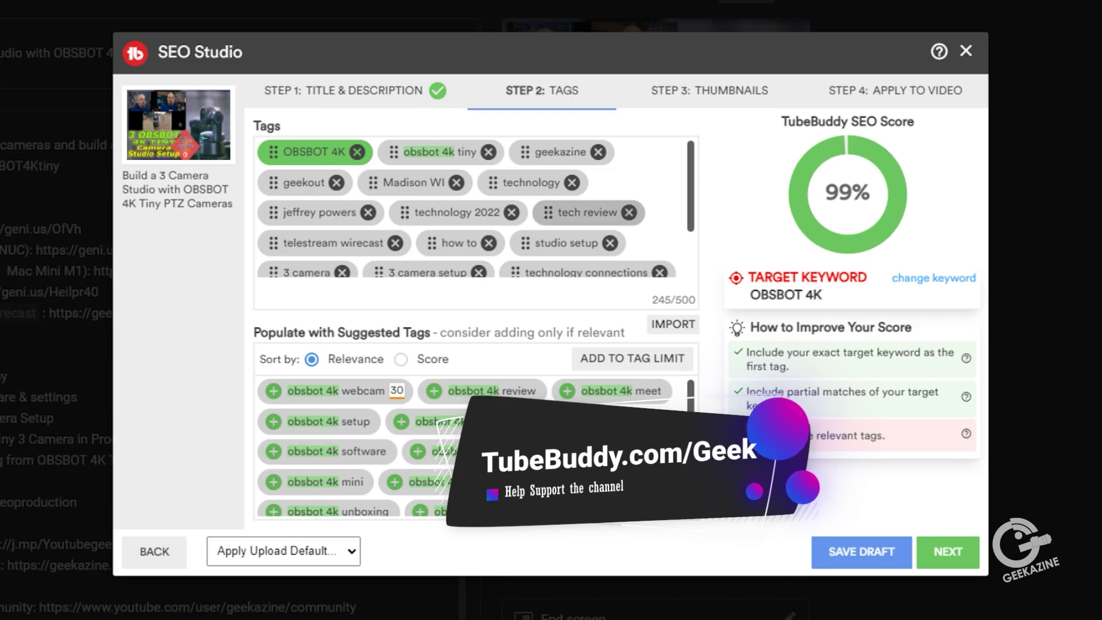
# Remove the 'geekout' and 'telestream wirecast' tags
pyautogui.scroll(-2, 585, 212)
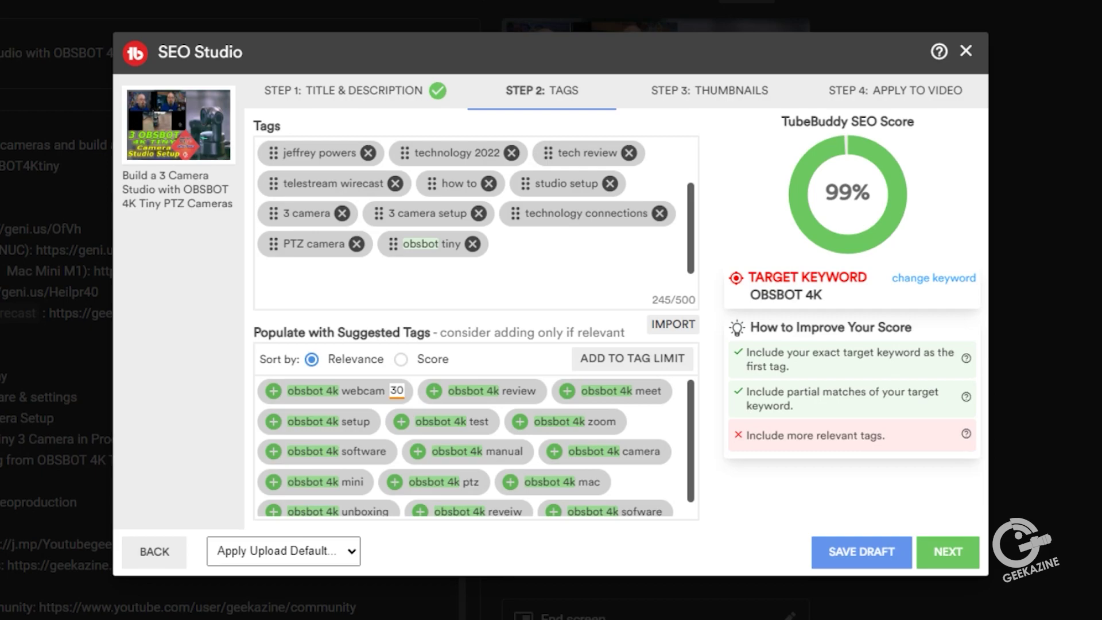
pyautogui.scroll(2, 476, 207)
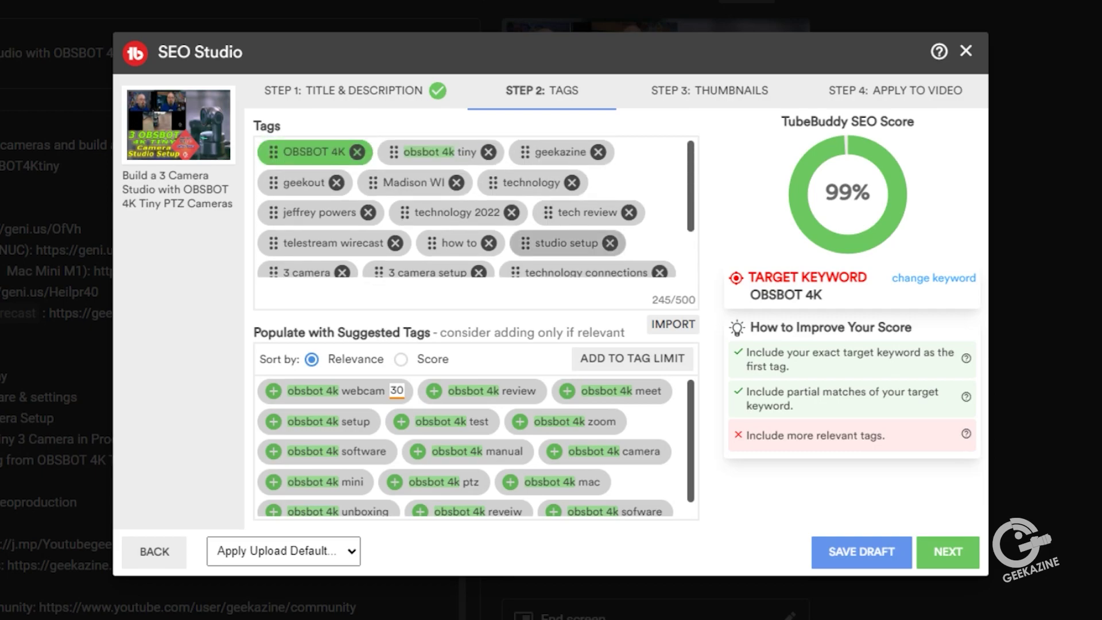
pyautogui.click(337, 183)
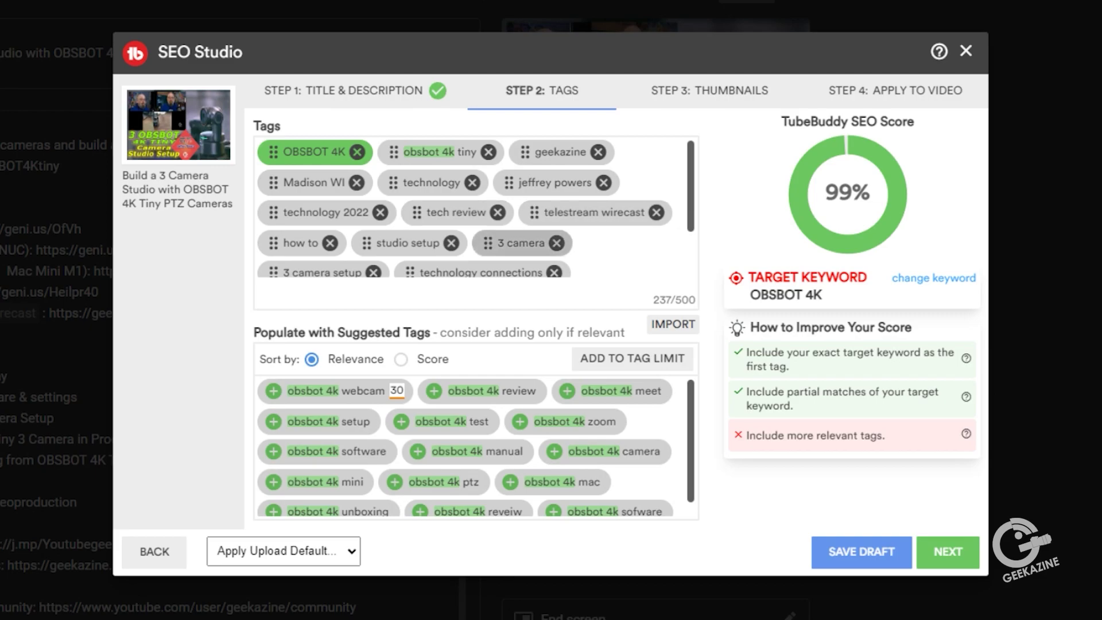
pyautogui.click(656, 213)
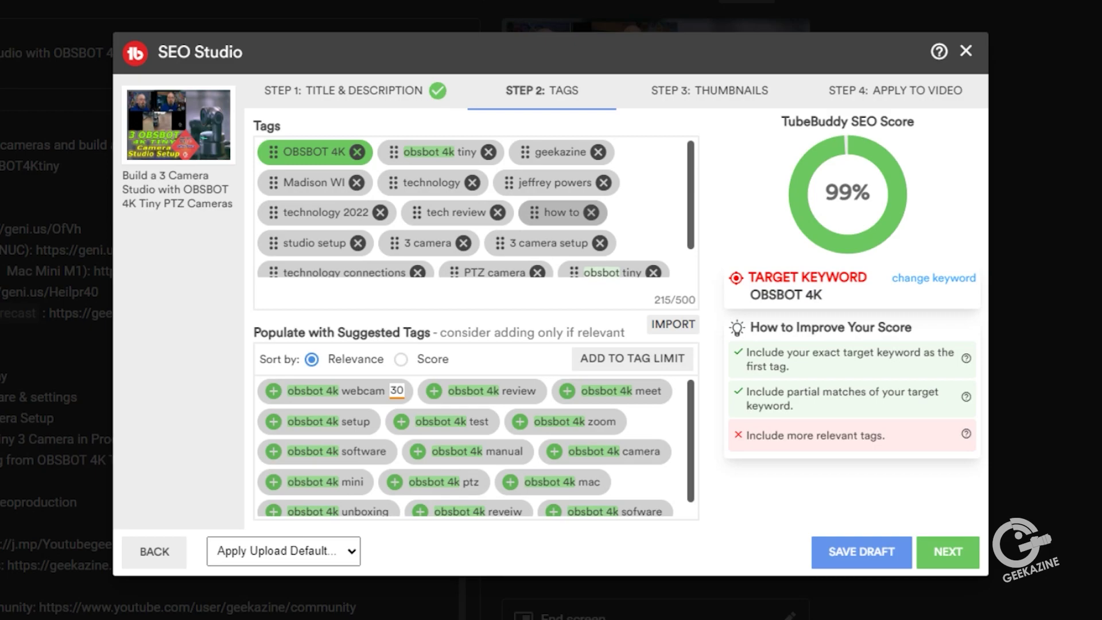
# Add the suggested 'obsbot 4k webcam' and 'obsbot 4k reveiw' tags
pyautogui.scroll(-1, 562, 212)
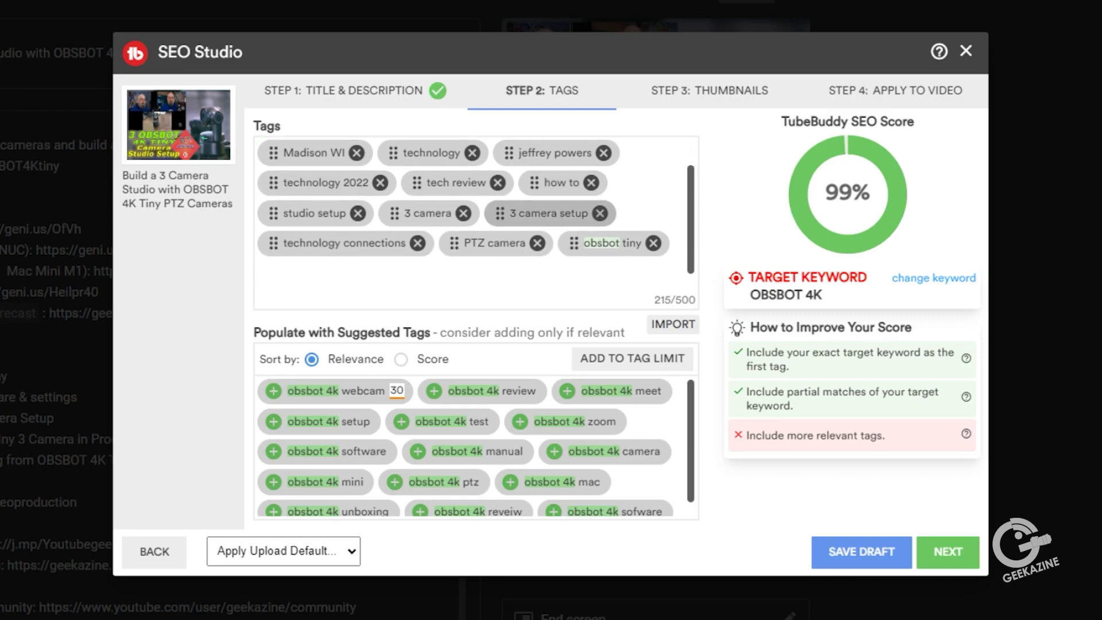
pyautogui.click(274, 390)
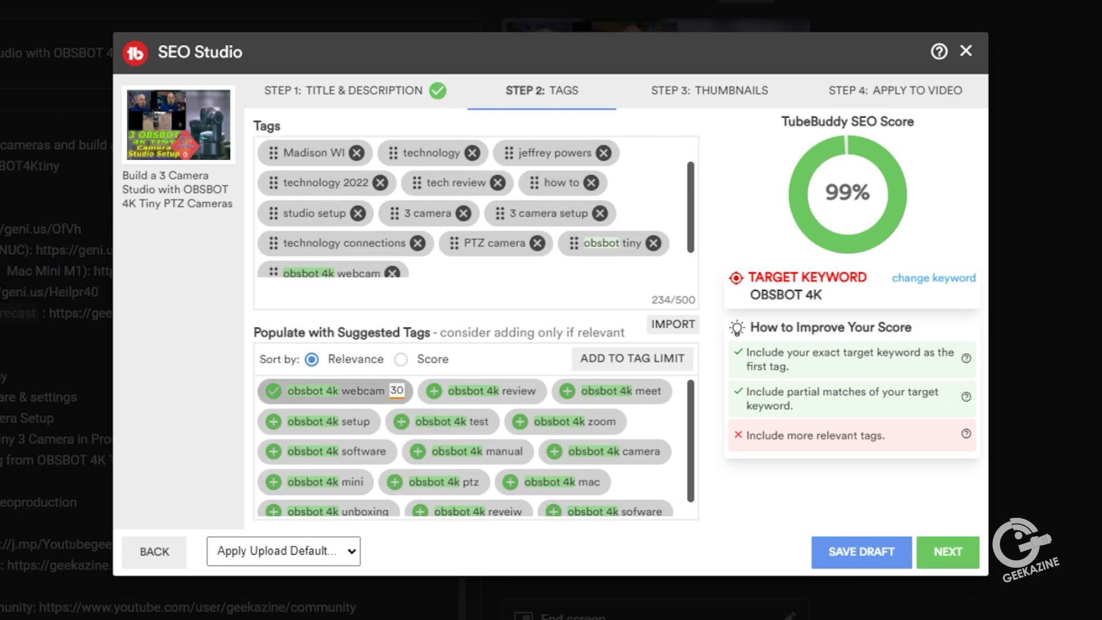
pyautogui.scroll(-1, 451, 410)
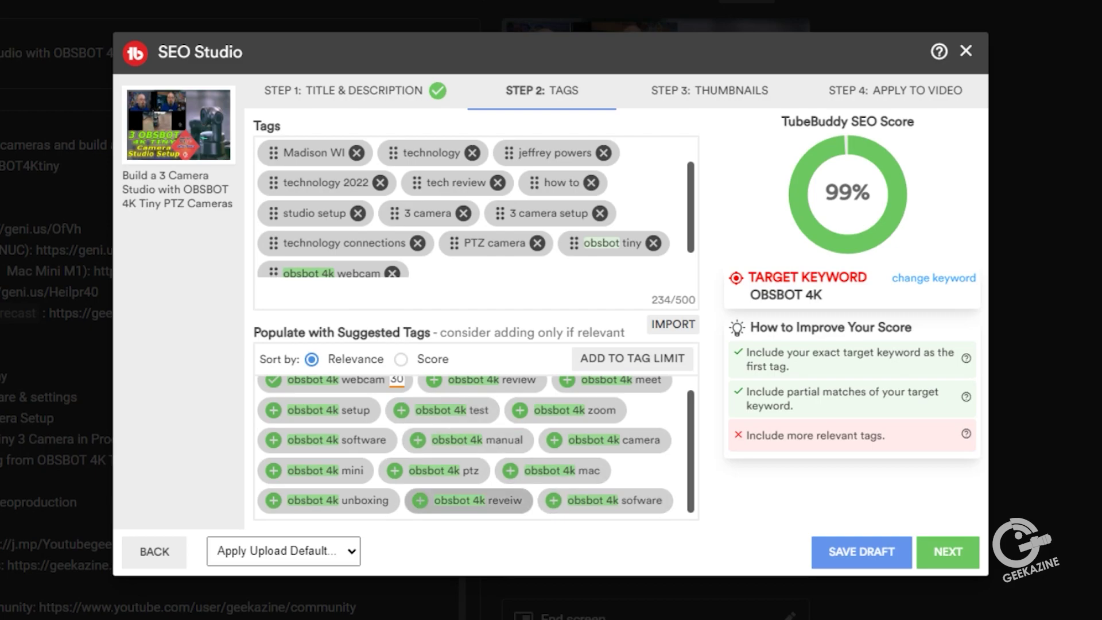
pyautogui.click(468, 500)
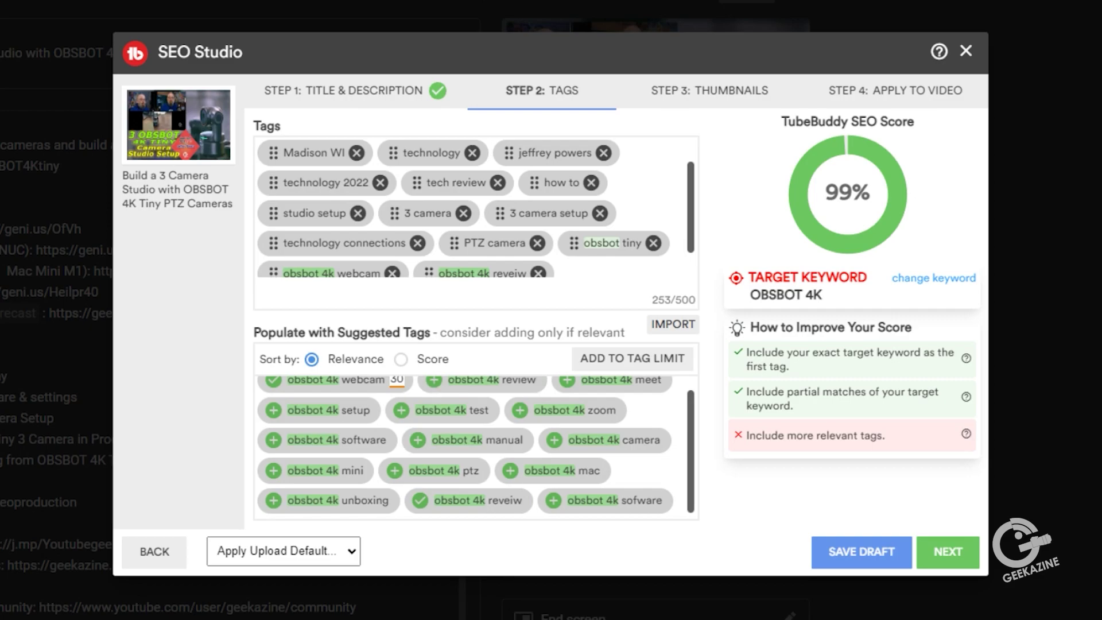
# Move 'obsbot 4k webcam' up to third place, right after 'obsbot 4k tiny'
pyautogui.scroll(-1, 608, 241)
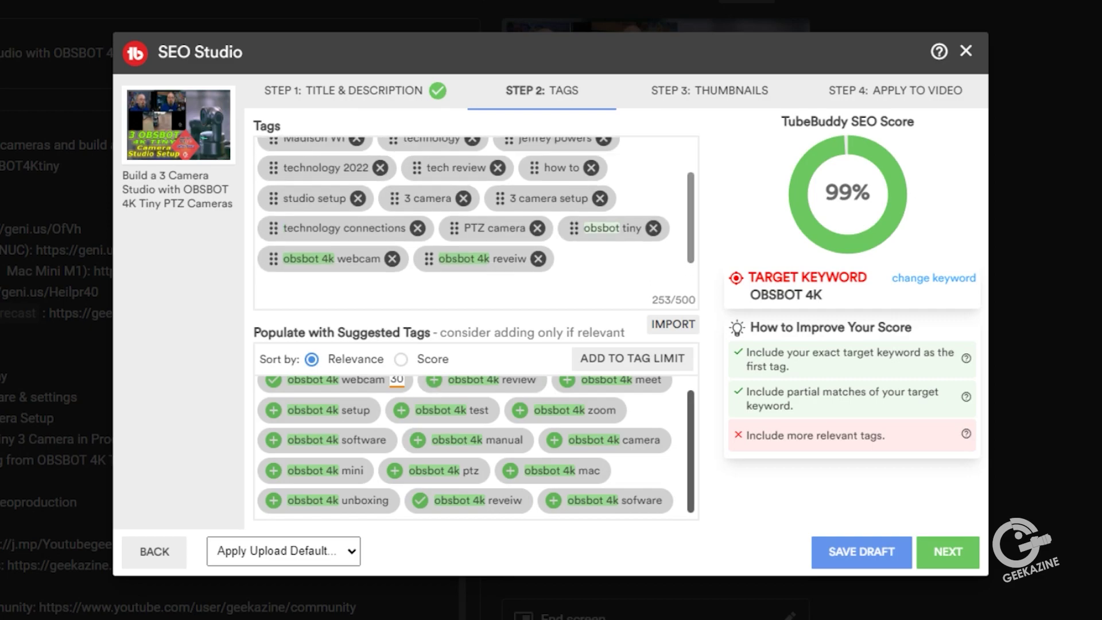
pyautogui.scroll(1, 476, 207)
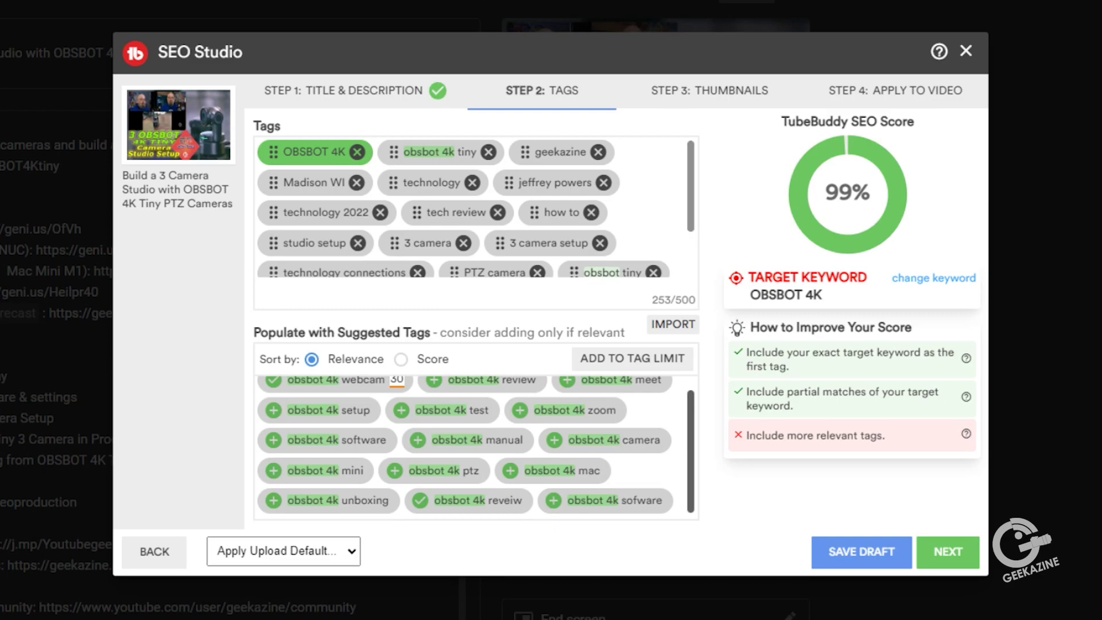
pyautogui.scroll(-1, 476, 206)
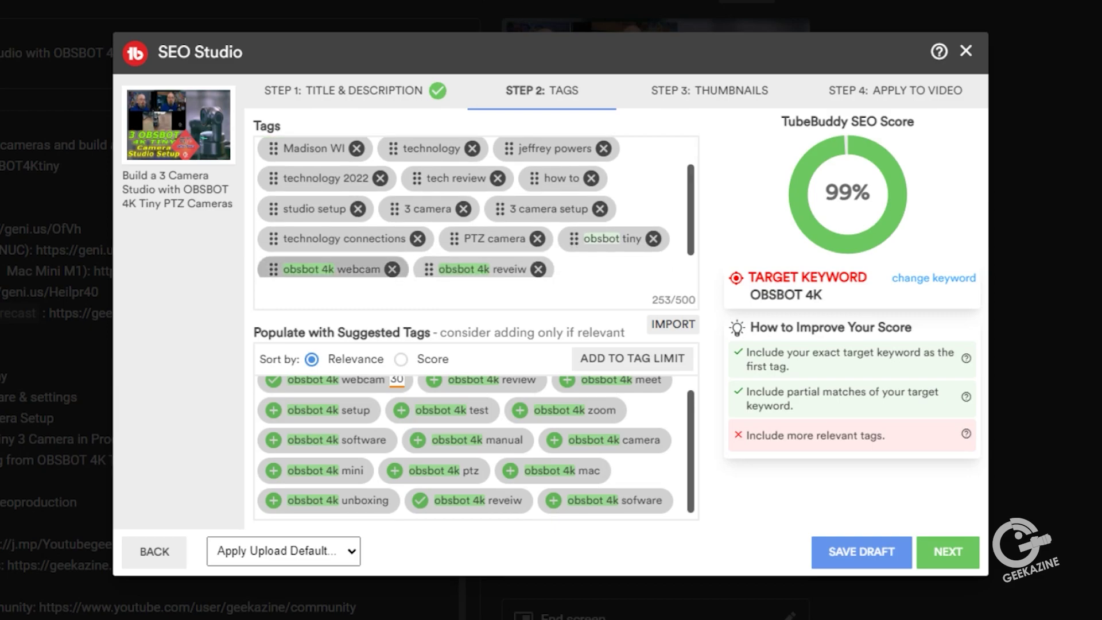
pyautogui.moveTo(333, 268); pyautogui.dragTo(631, 152)
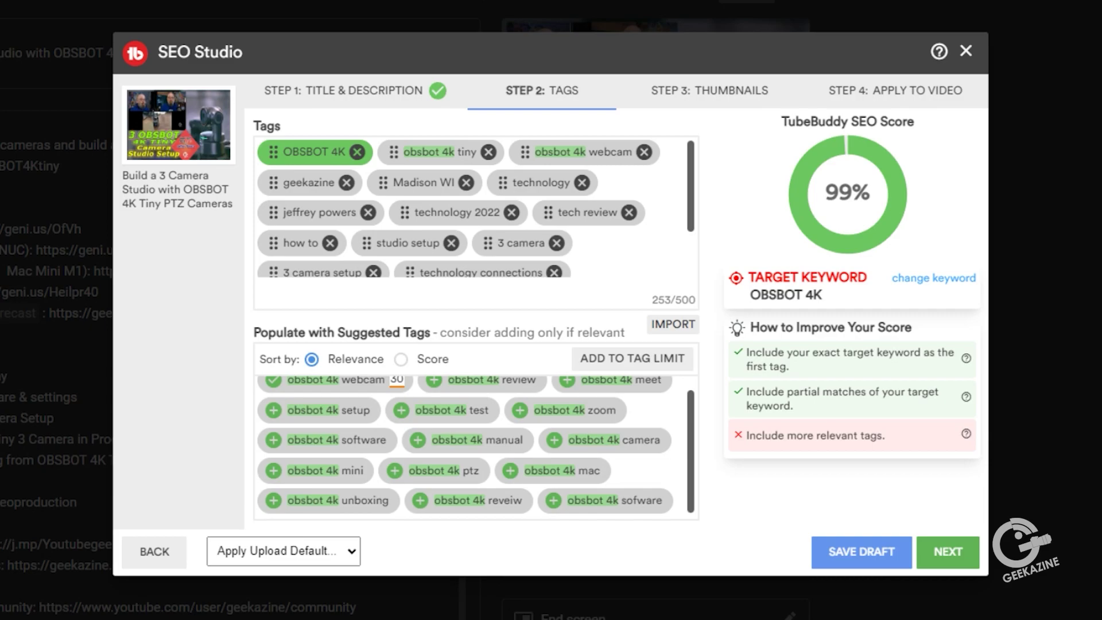
# Advance through Step 3: Thumbnails to Step 4: Apply to Video
pyautogui.click(948, 552)
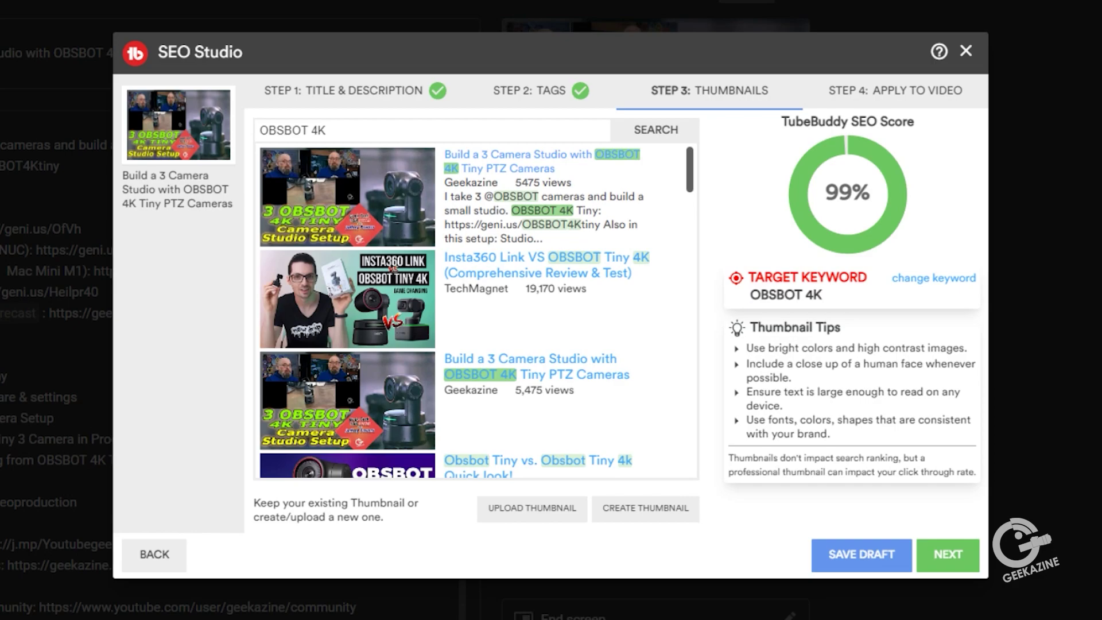
pyautogui.scroll(-5, 476, 313)
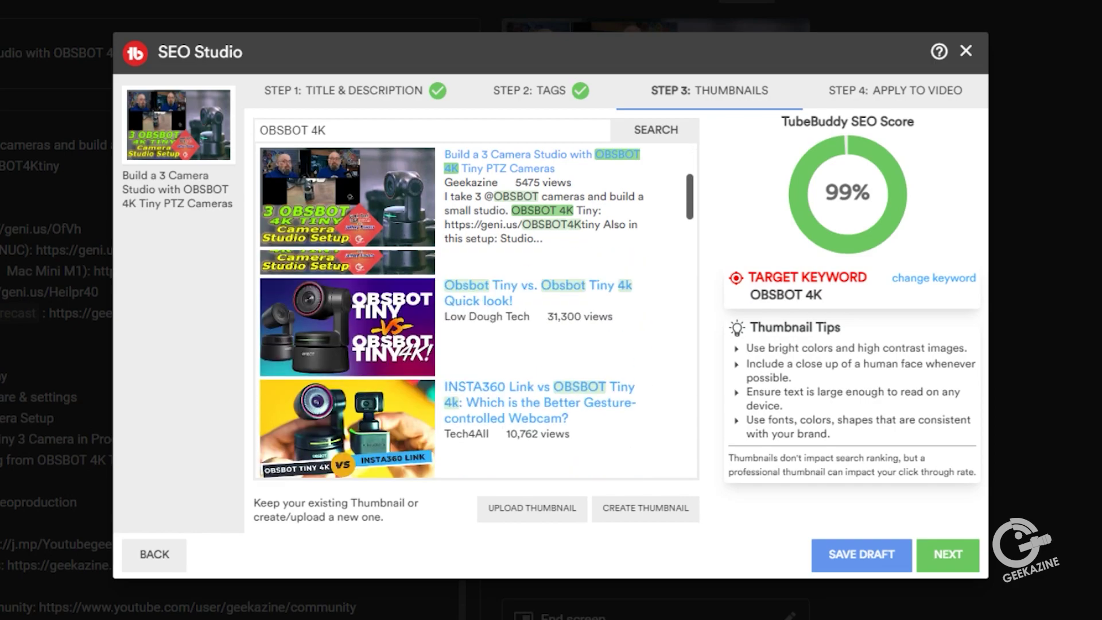
pyautogui.scroll(3, 476, 313)
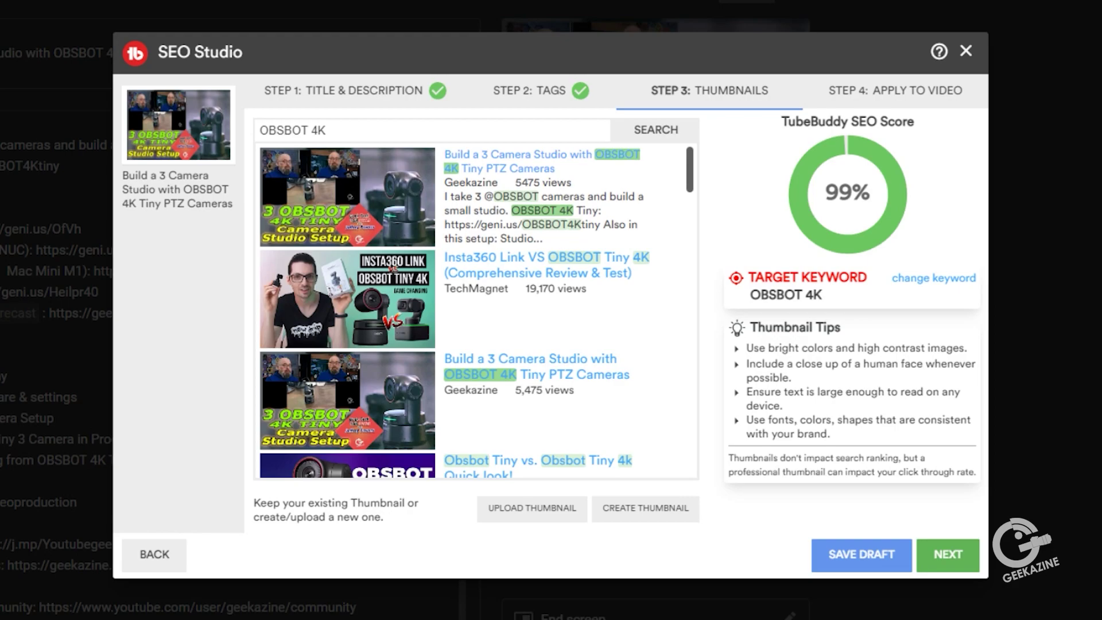
pyautogui.click(947, 554)
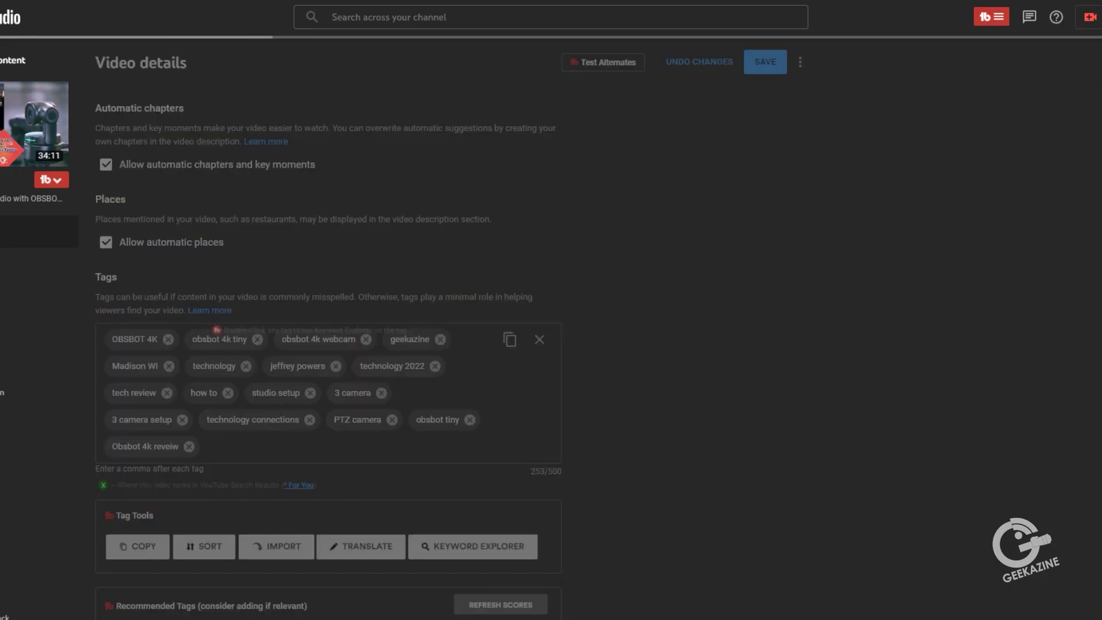
pyautogui.scroll(-1, 329, 355)
pyautogui.scroll(7, 329, 354)
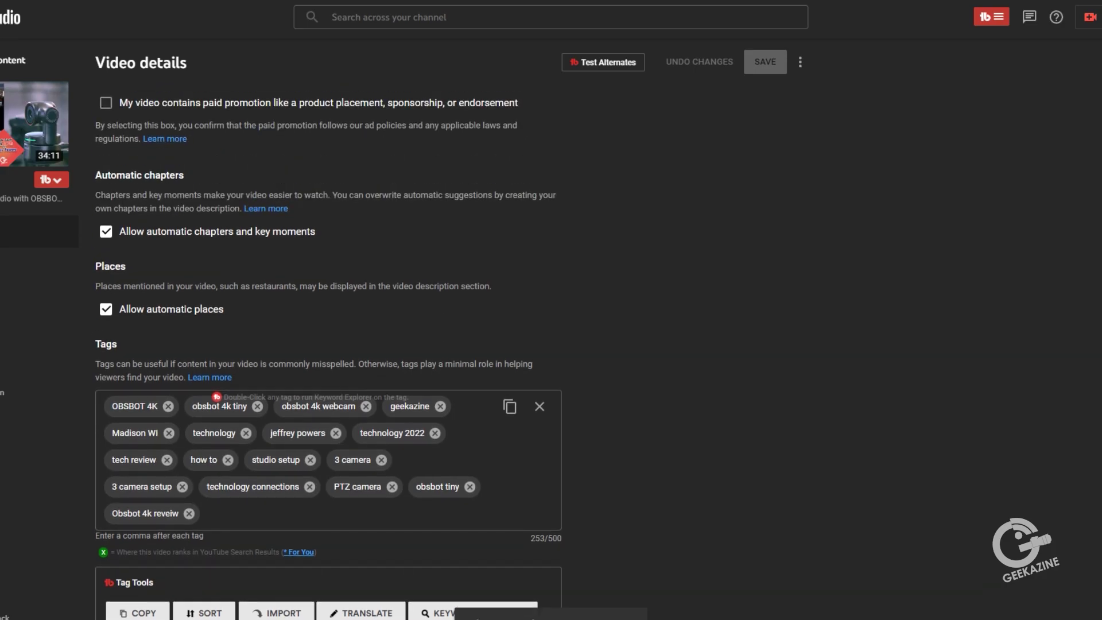
pyautogui.scroll(20, 329, 355)
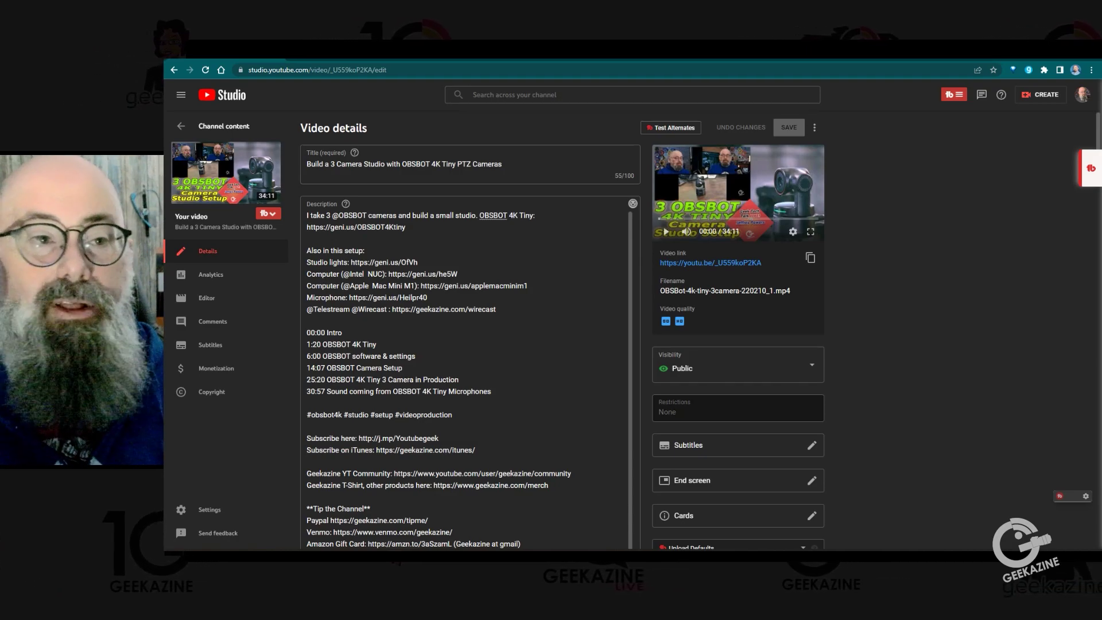
pyautogui.scroll(-3, 468, 373)
pyautogui.scroll(-15, 467, 344)
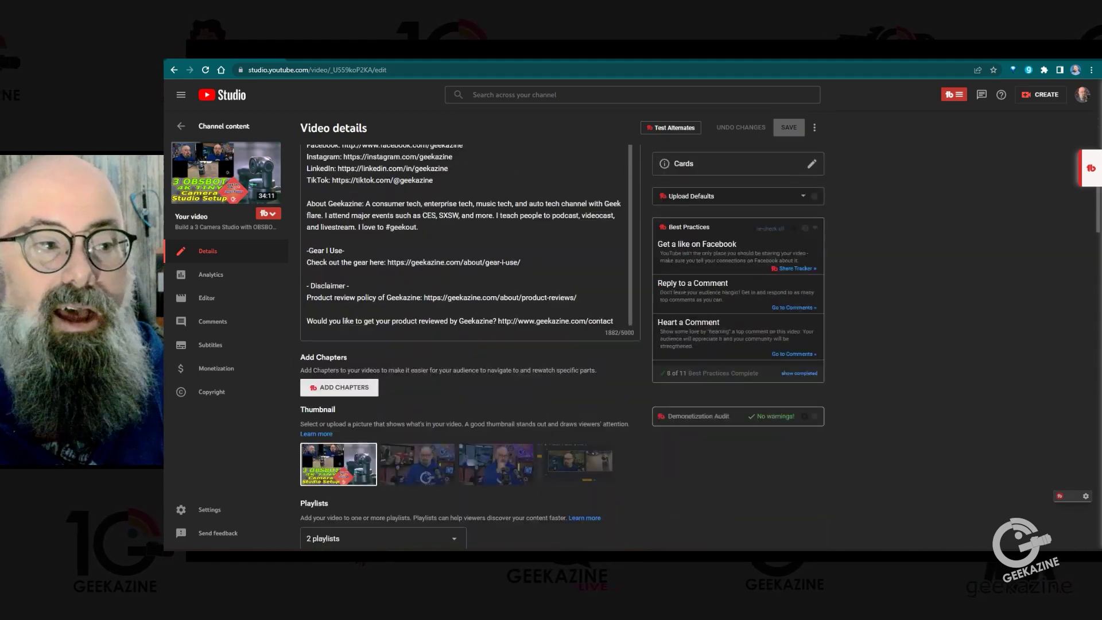
pyautogui.scroll(-6, 468, 344)
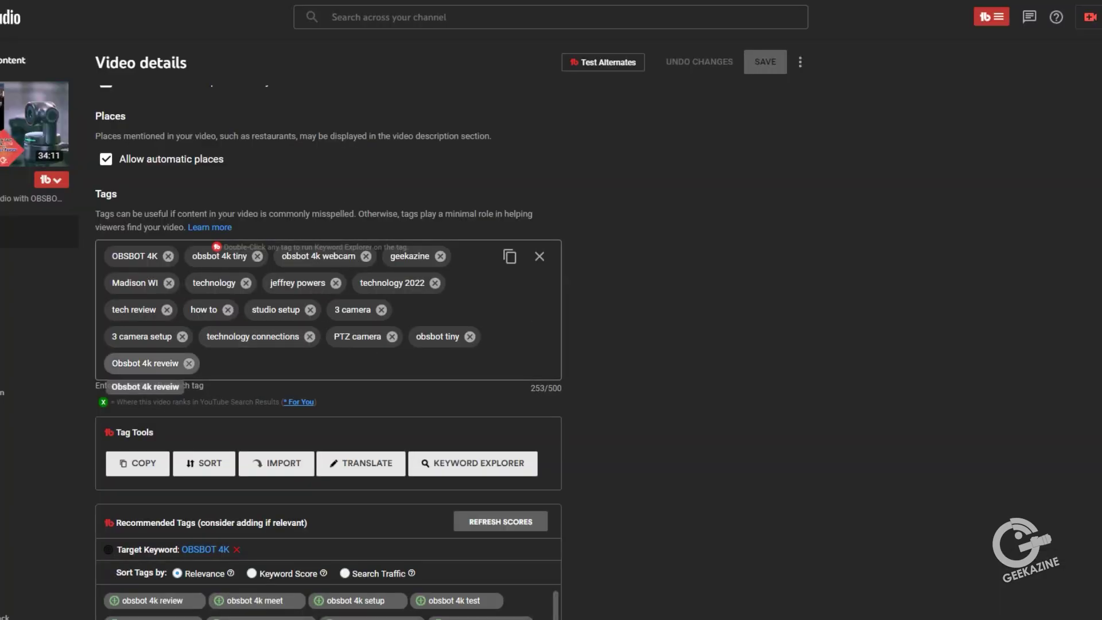
pyautogui.moveTo(146, 363); pyautogui.dragTo(152, 256)
pyautogui.click(205, 364)
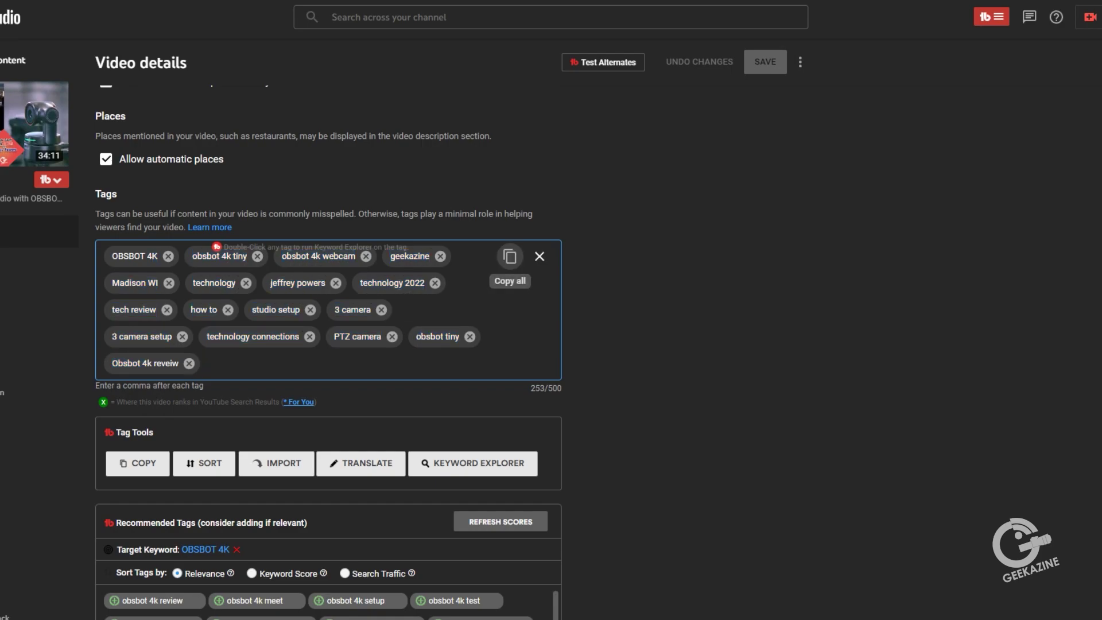
pyautogui.click(540, 256)
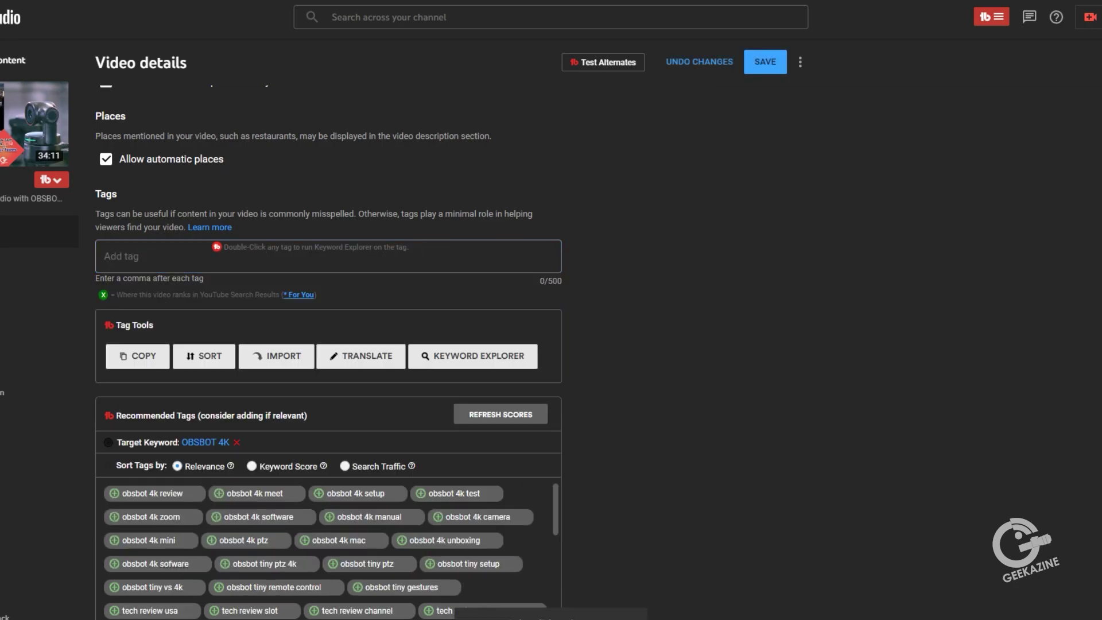
pyautogui.hotkey('ctrl', 'z')
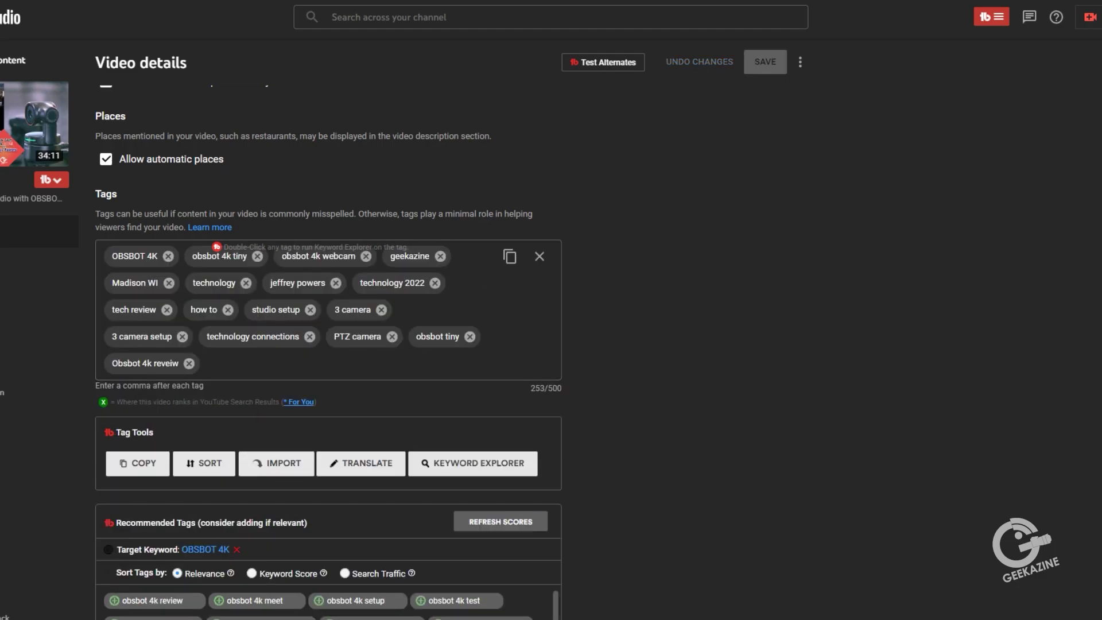
pyautogui.scroll(-1, 329, 351)
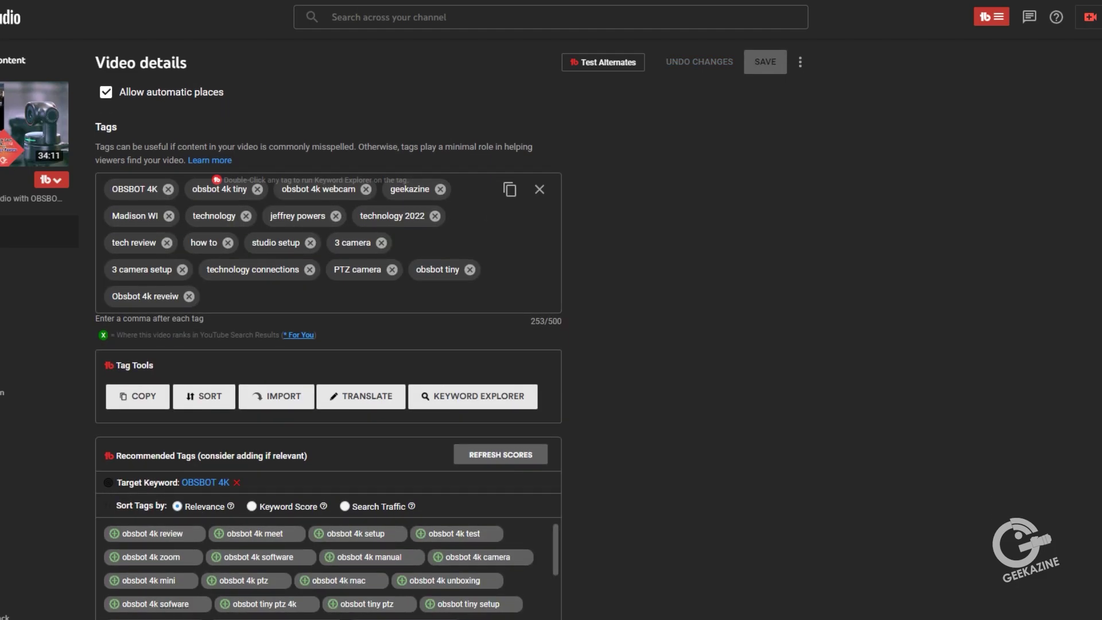
# Sort YouTube Studio's recommended tags by Keyword Score to surface 'tech 2022'
pyautogui.scroll(-2, 329, 351)
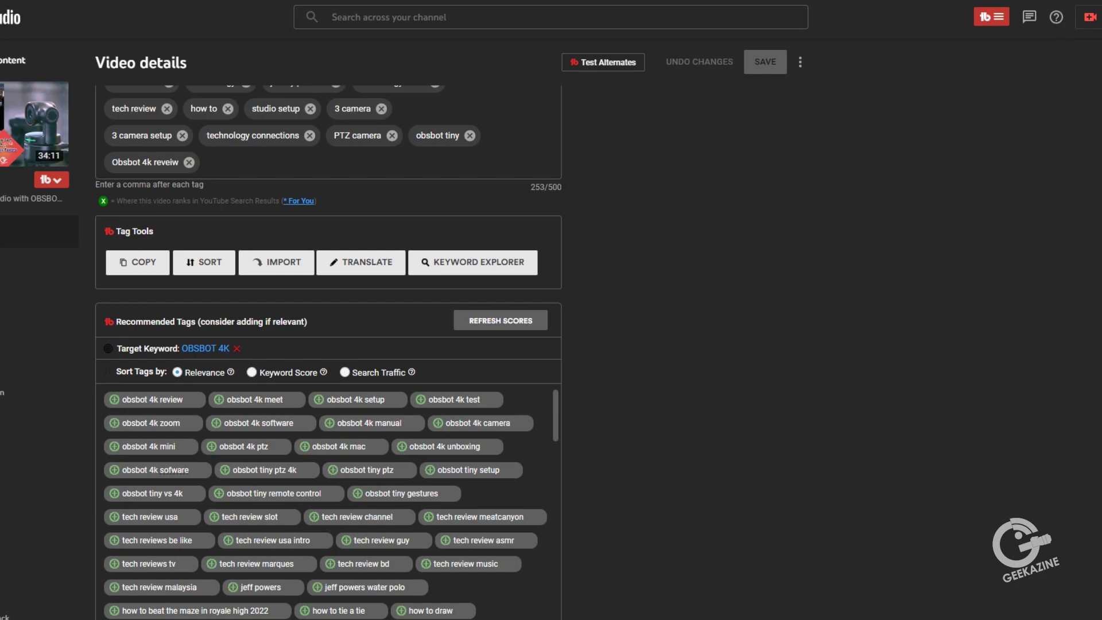
pyautogui.click(251, 372)
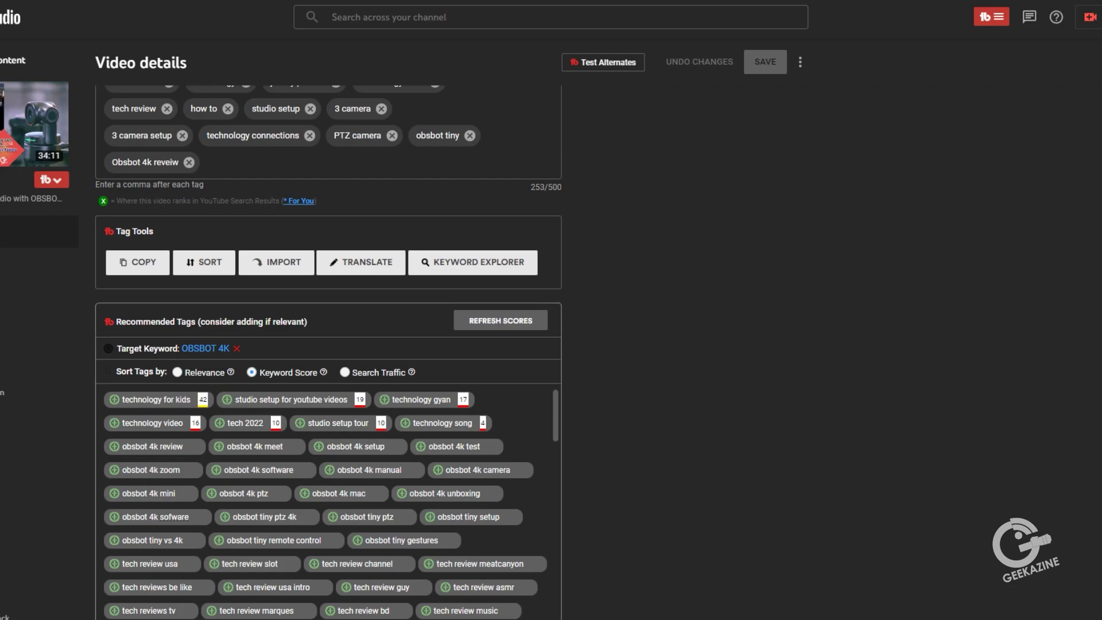
pyautogui.scroll(3, 329, 352)
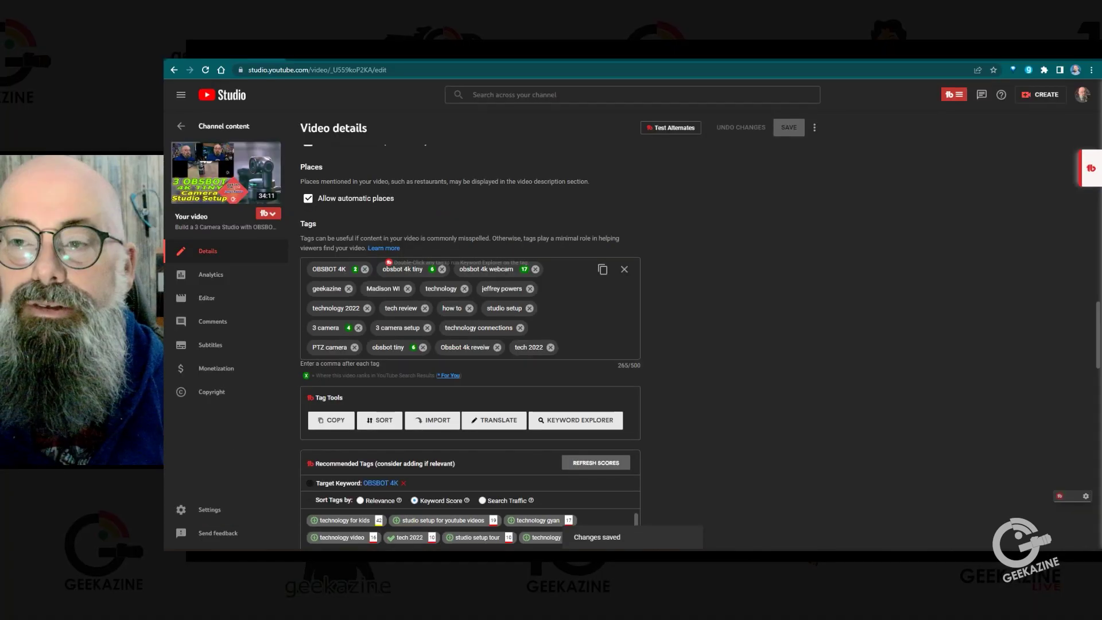
pyautogui.hotkey('ctrl', 'Tab')
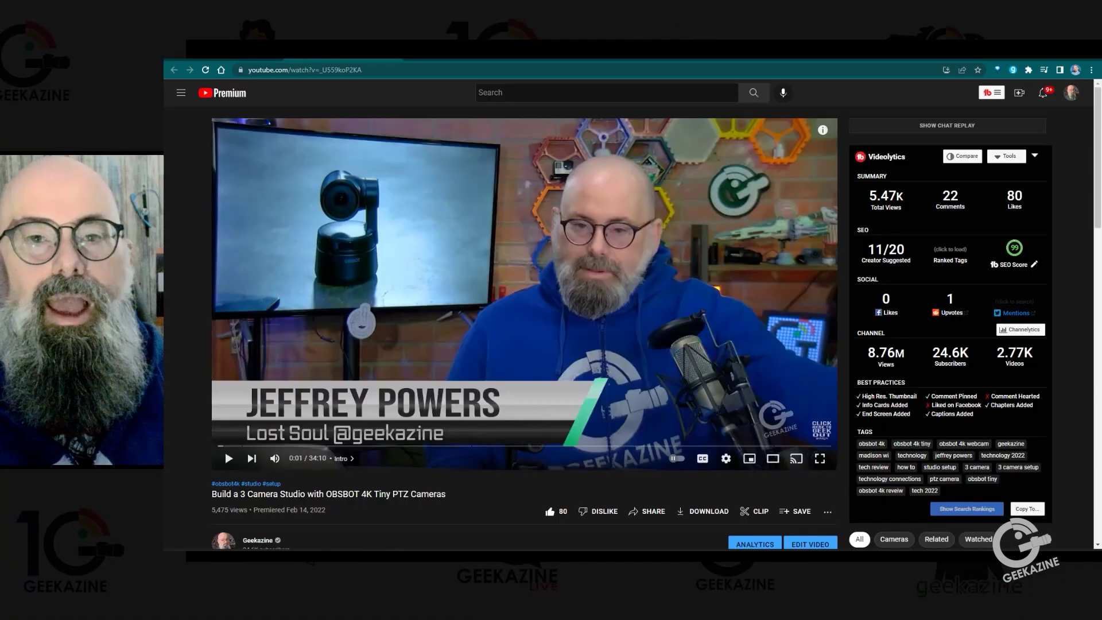